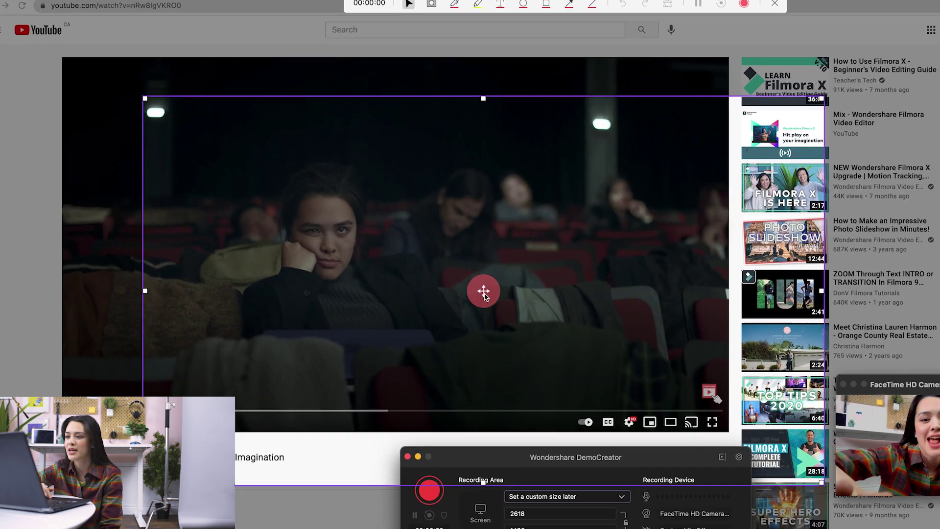
# - Fit the recording frame over the YouTube player, move the recorder panel aside, and turn on System Mic audio capture
pyautogui.moveTo(445, 279); pyautogui.dragTo(427, 252)
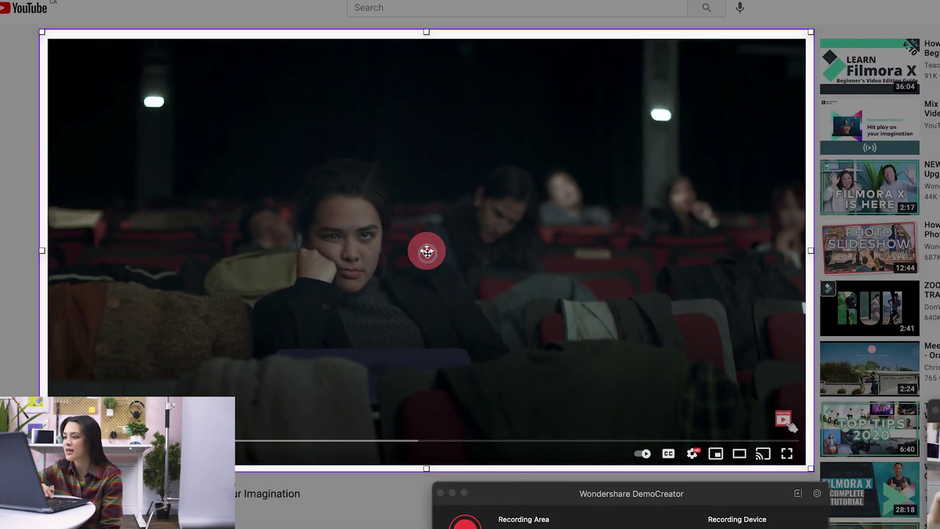
pyautogui.moveTo(570, 497); pyautogui.dragTo(530, 492)
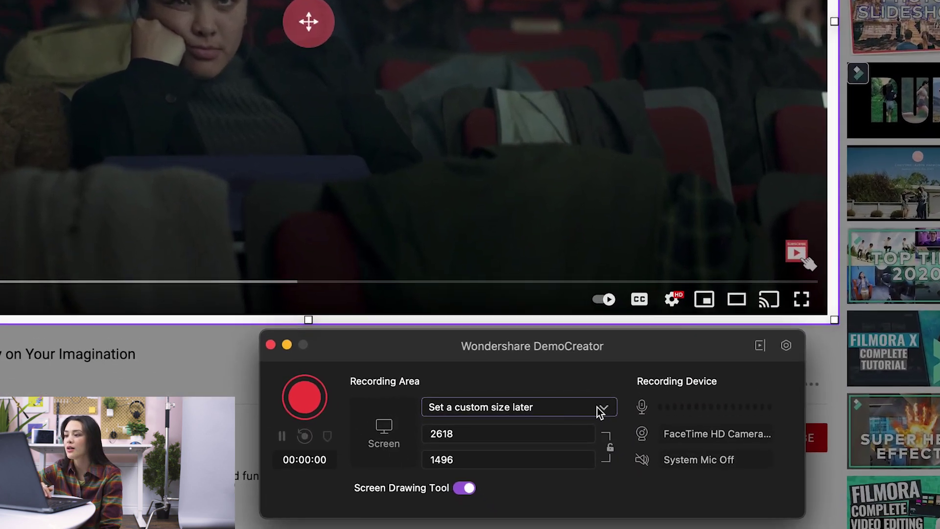
pyautogui.moveTo(687, 409)
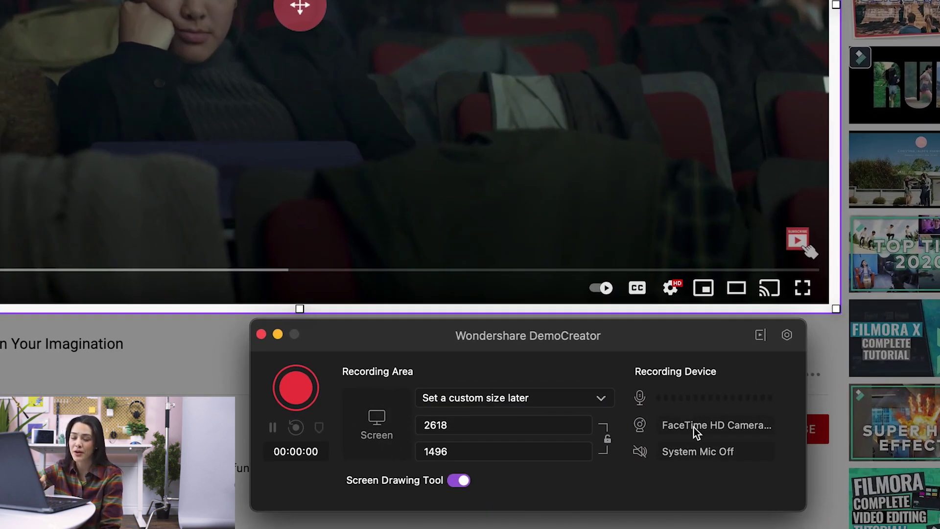
pyautogui.click(697, 455)
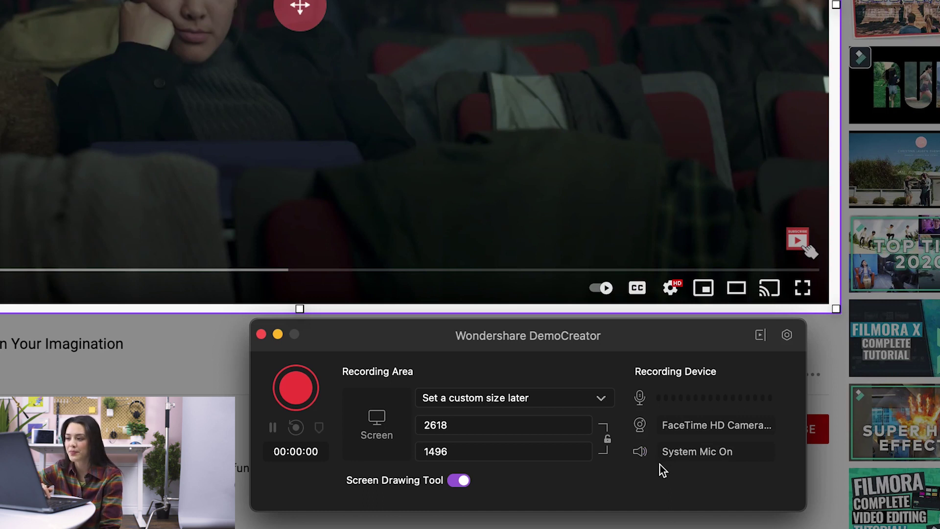
pyautogui.click(660, 464)
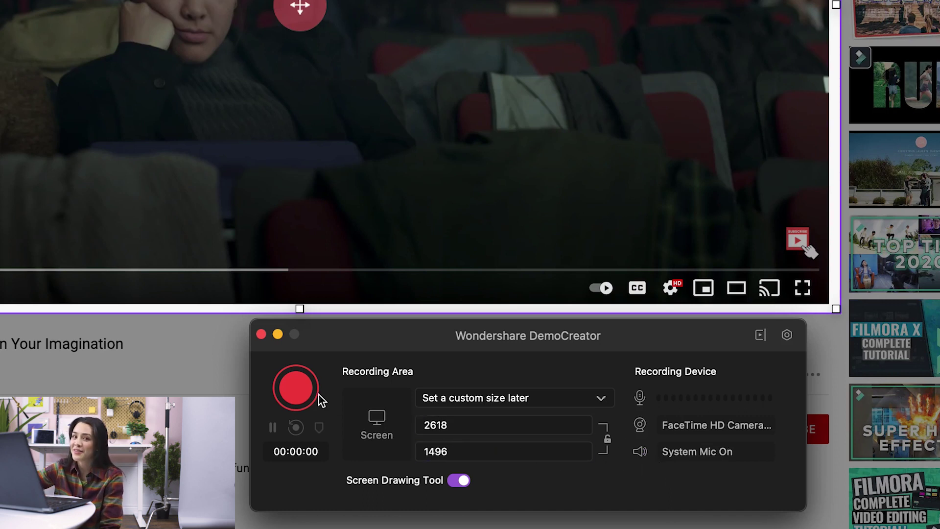
# - Record the playing YouTube video with the webcam reaction, then stop to open the 2:10 recording in the editor
pyautogui.click(301, 390)
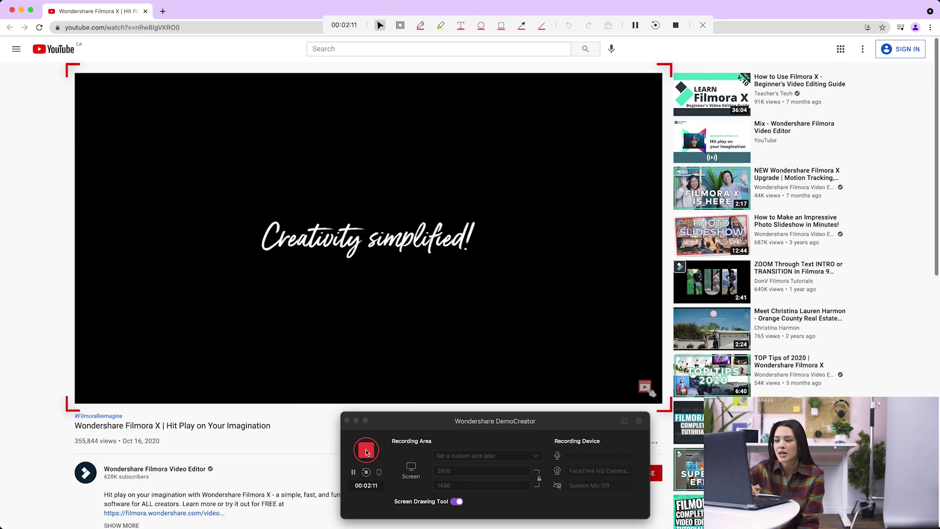
pyautogui.click(366, 451)
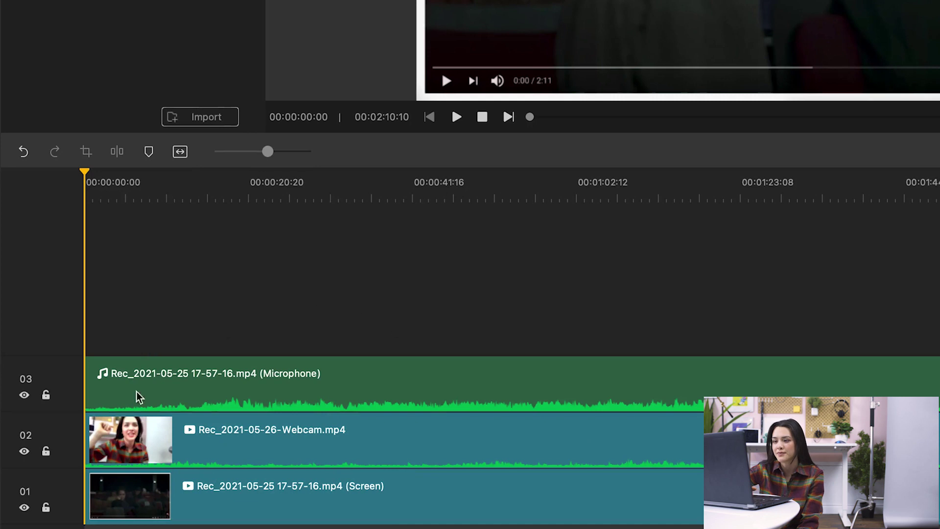
# - Shrink the track 02 webcam overlay to 40% and place it in the preview's bottom-right corner
pyautogui.click(422, 430)
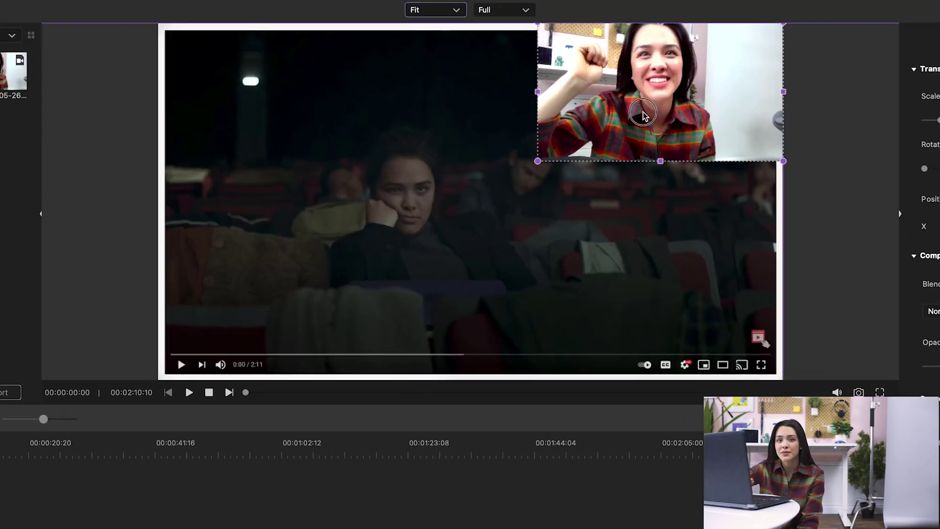
pyautogui.moveTo(643, 115); pyautogui.dragTo(641, 339)
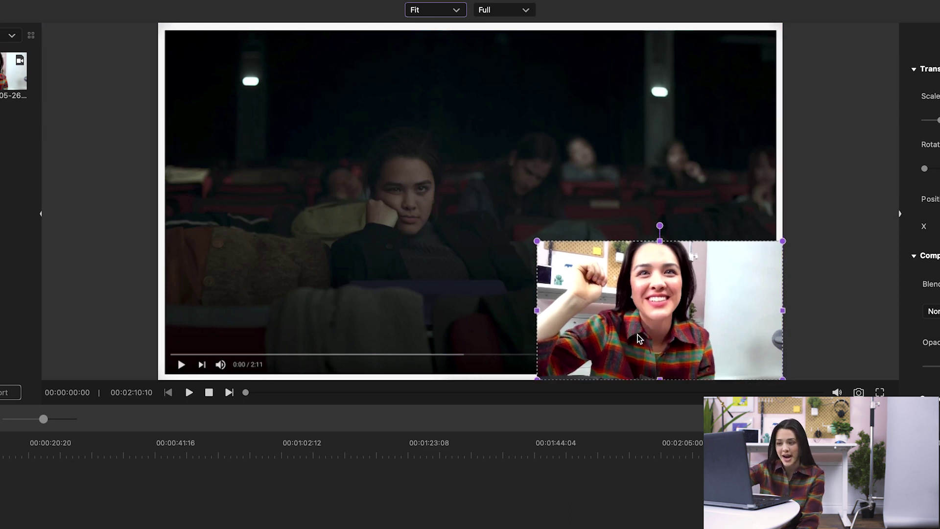
pyautogui.moveTo(536, 240); pyautogui.dragTo(601, 277)
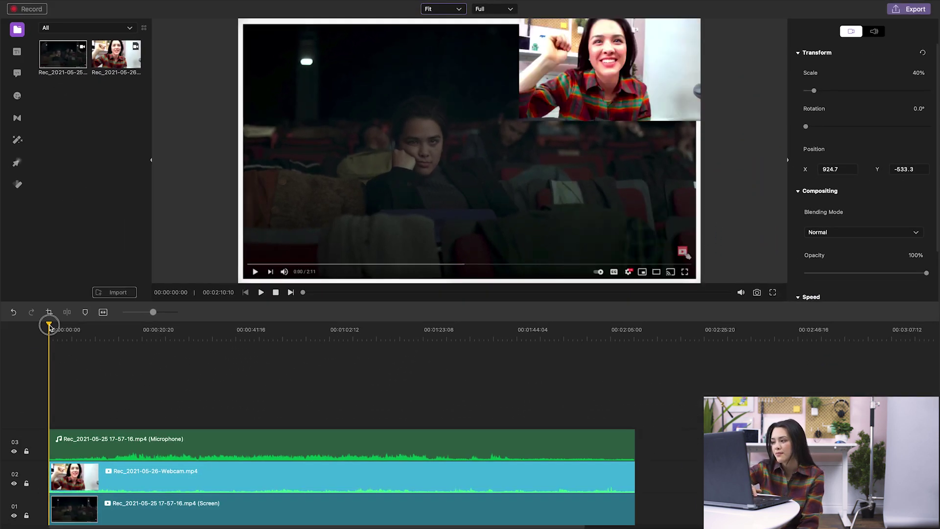
pyautogui.moveTo(46, 327); pyautogui.dragTo(113, 331)
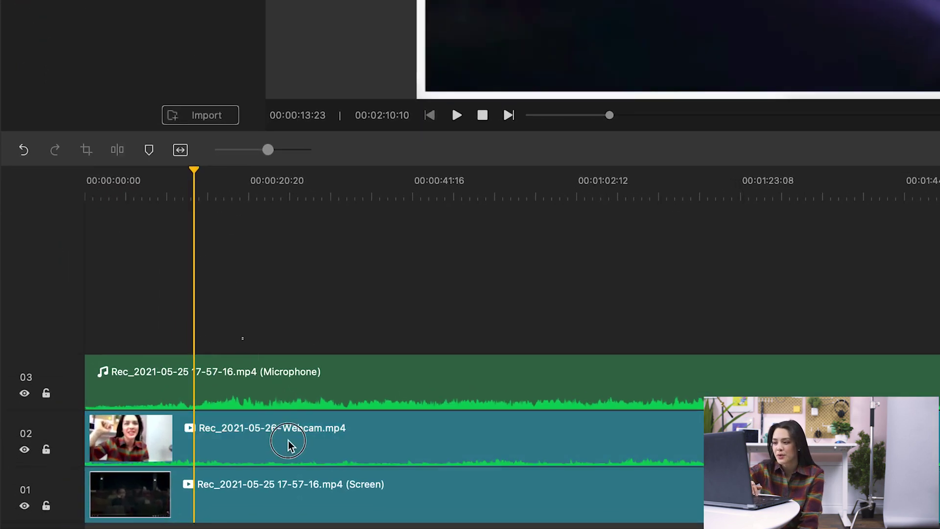
# - Split all three tracks at the cut points, then delete the opening pieces and the part after 2:04
pyautogui.click(117, 149)
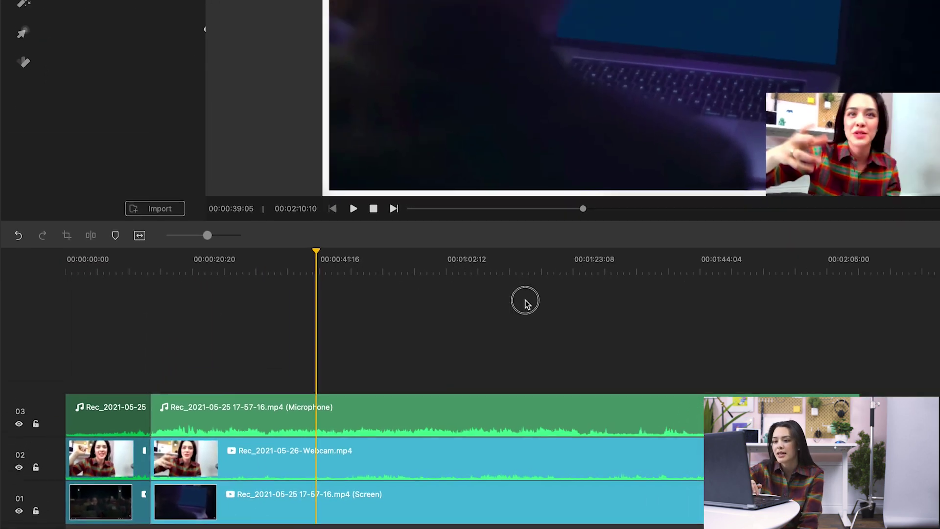
pyautogui.click(680, 332)
pyautogui.moveTo(680, 333); pyautogui.dragTo(762, 350)
pyautogui.moveTo(654, 373); pyautogui.dragTo(766, 501)
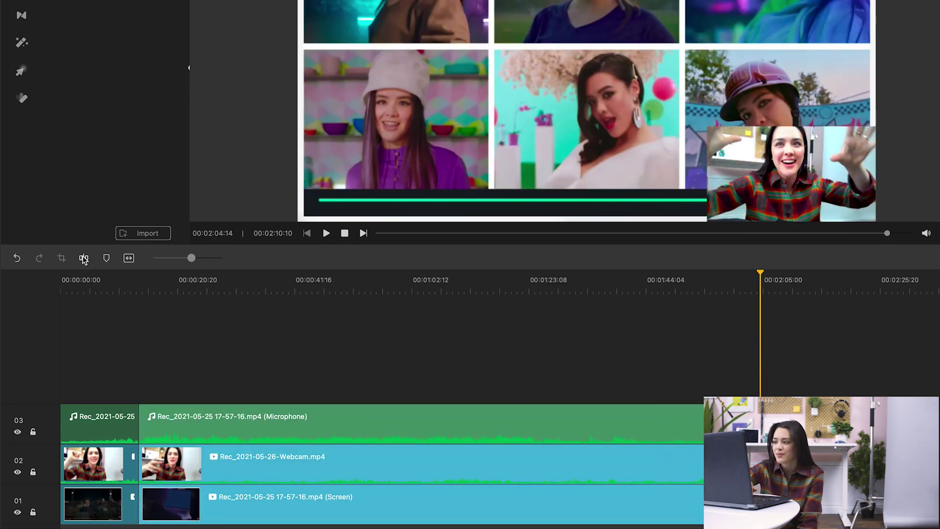
pyautogui.moveTo(80, 376); pyautogui.dragTo(118, 491)
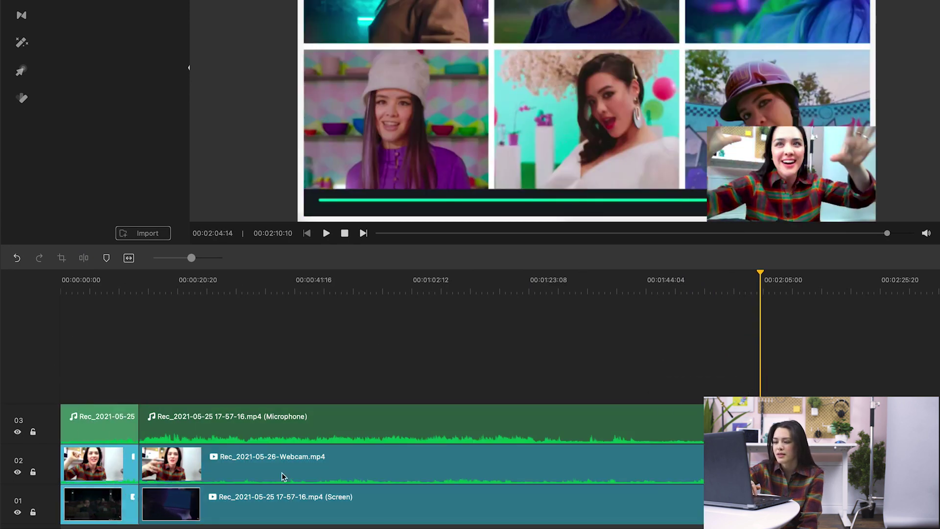
pyautogui.press('Delete')
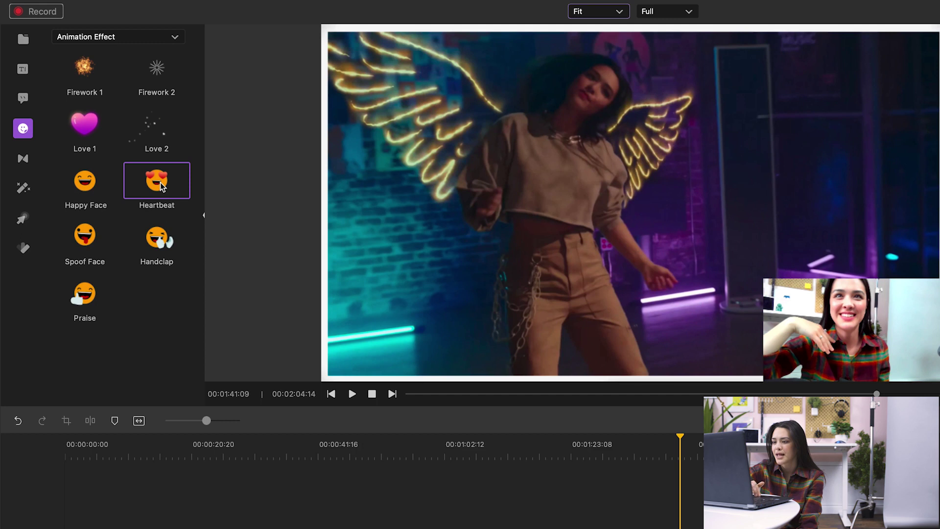
# - Drop the Heartbeat heart-eyes sticker onto the video, then shrink it and place it top-right
pyautogui.moveTo(160, 182); pyautogui.dragTo(633, 163)
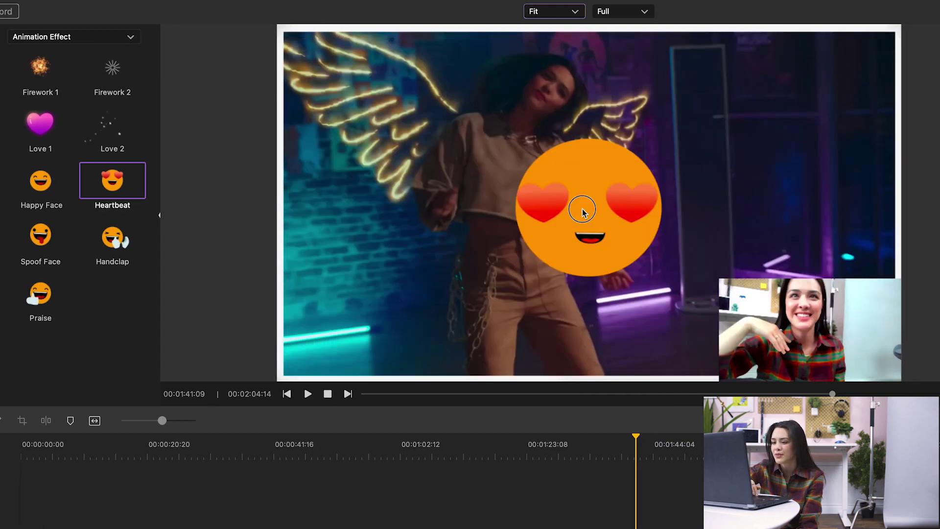
pyautogui.moveTo(591, 227); pyautogui.dragTo(782, 164)
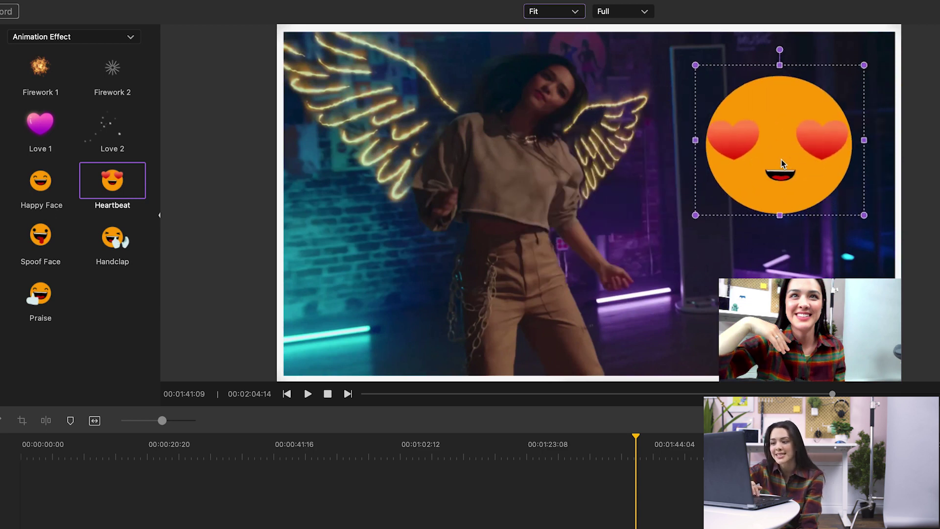
pyautogui.moveTo(863, 66); pyautogui.dragTo(818, 103)
pyautogui.moveTo(752, 170); pyautogui.dragTo(794, 148)
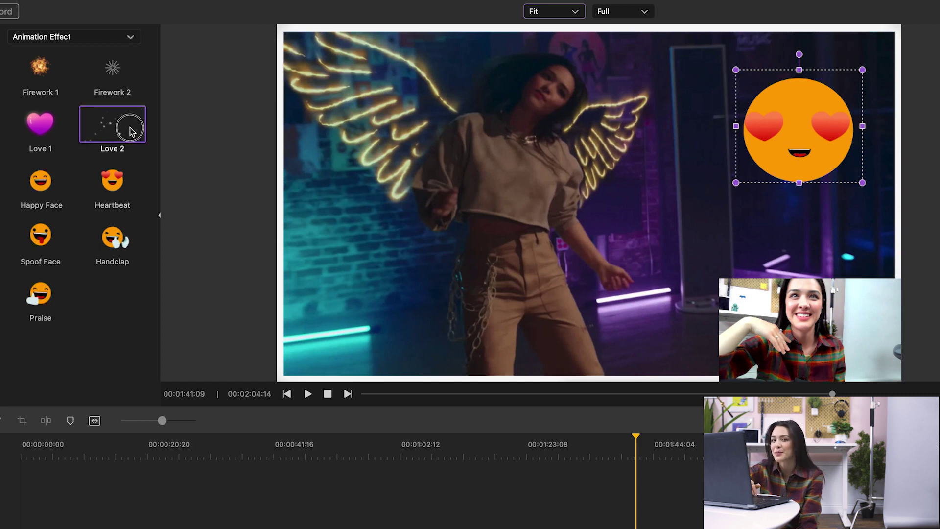
# - Place Love 2 sparkling hearts beneath the heart-eyes emoji and a pink Love 1 heart on the left
pyautogui.moveTo(130, 130); pyautogui.dragTo(544, 170)
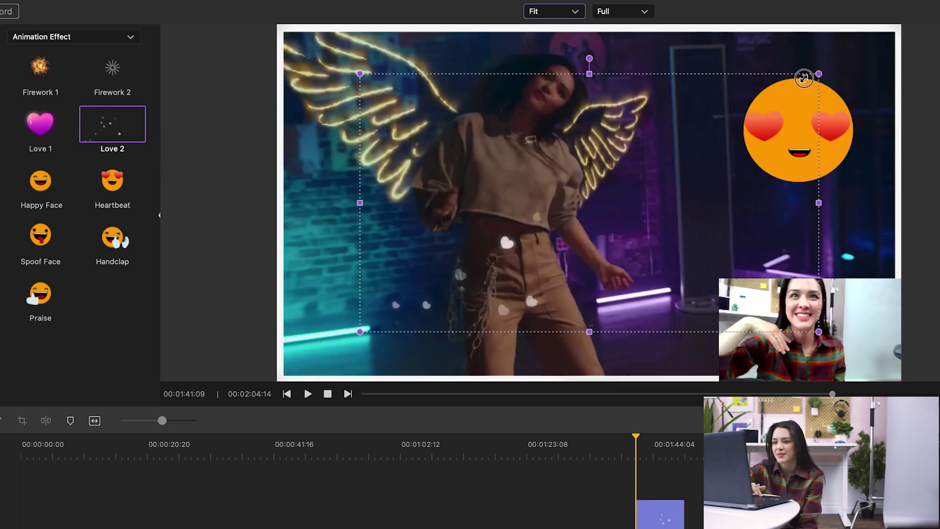
pyautogui.moveTo(451, 297); pyautogui.dragTo(879, 207)
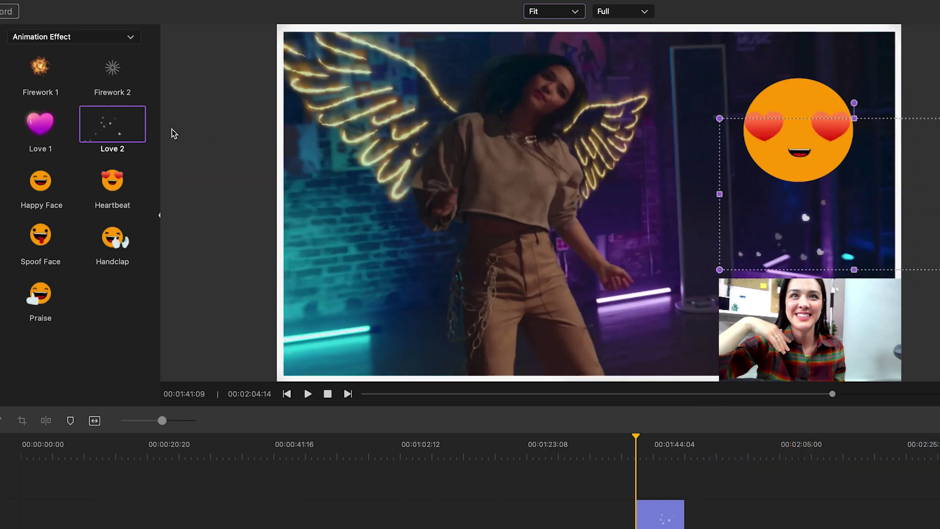
pyautogui.moveTo(41, 130); pyautogui.dragTo(349, 223)
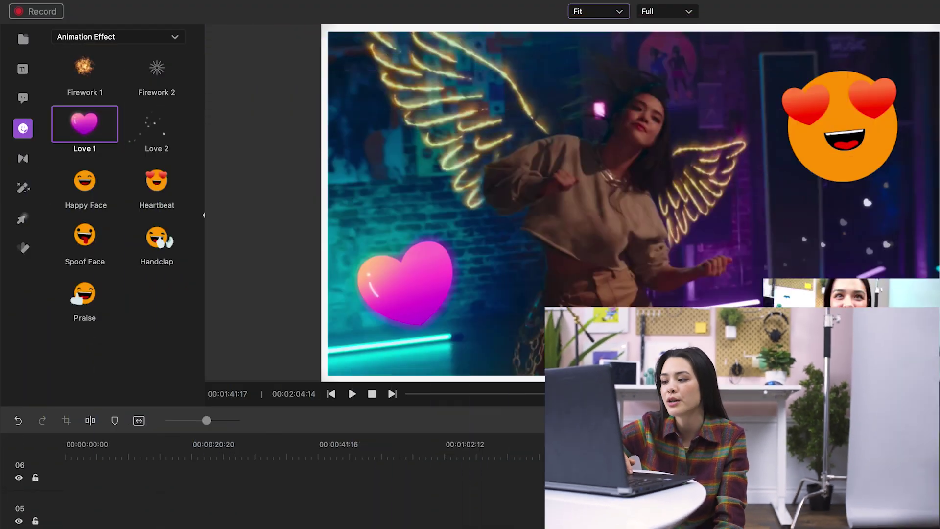
# - Import Intro.mp4 and Outro.mp4 into the media library
pyautogui.click(24, 39)
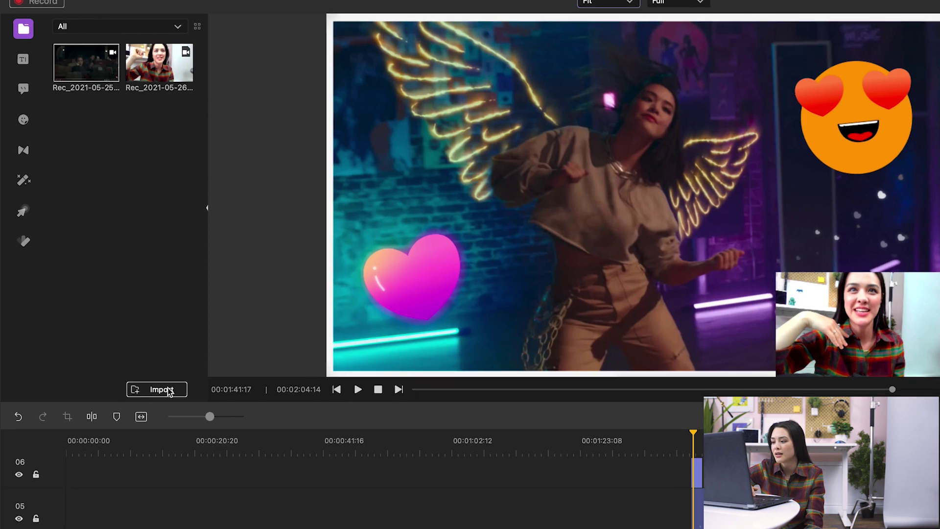
pyautogui.click(165, 394)
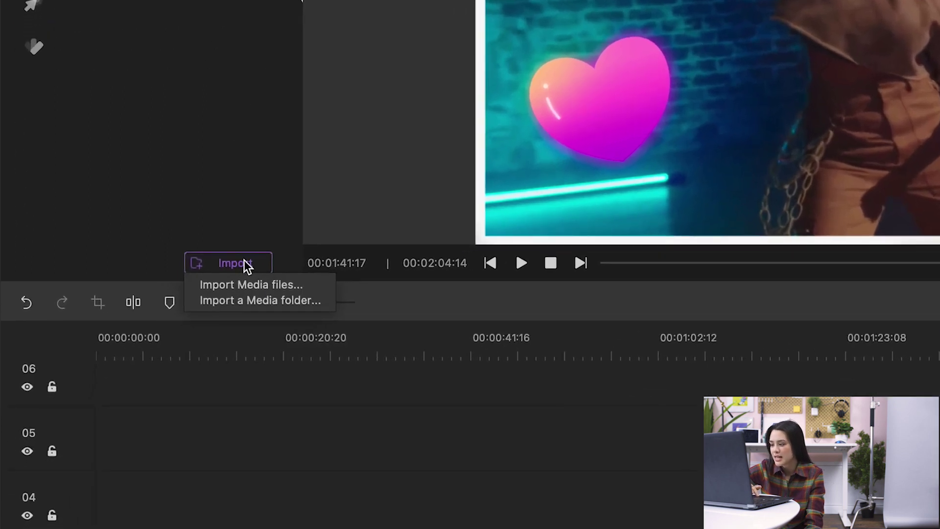
pyautogui.click(258, 285)
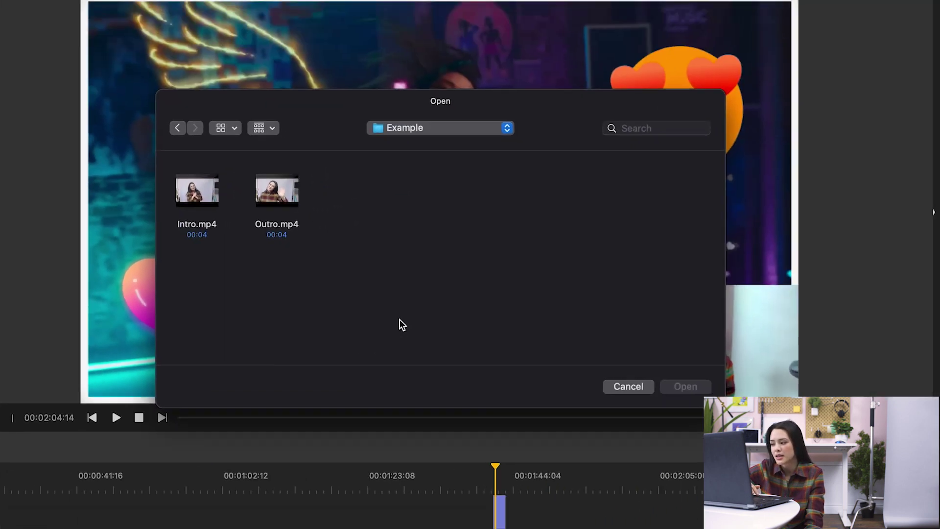
pyautogui.moveTo(285, 222); pyautogui.dragTo(179, 247)
pyautogui.click(636, 408)
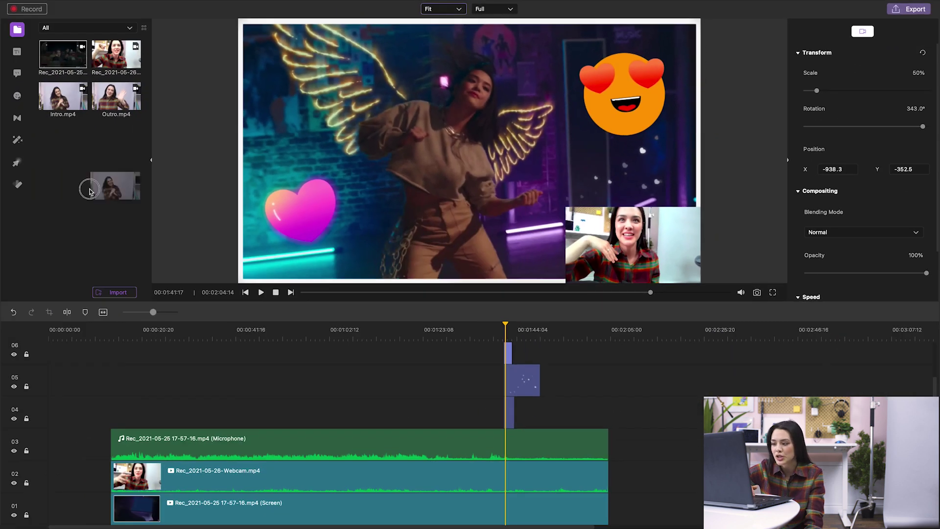
# - Put Intro.mp4 at the timeline start and Outro.mp4 after the recording, shifting the recording to follow the intro
pyautogui.moveTo(89, 191); pyautogui.dragTo(52, 504)
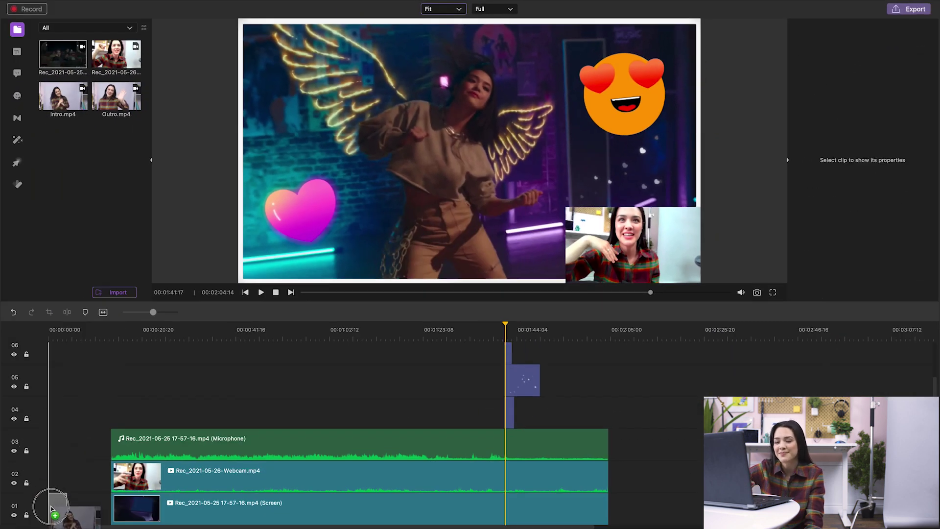
pyautogui.moveTo(116, 95); pyautogui.dragTo(612, 520)
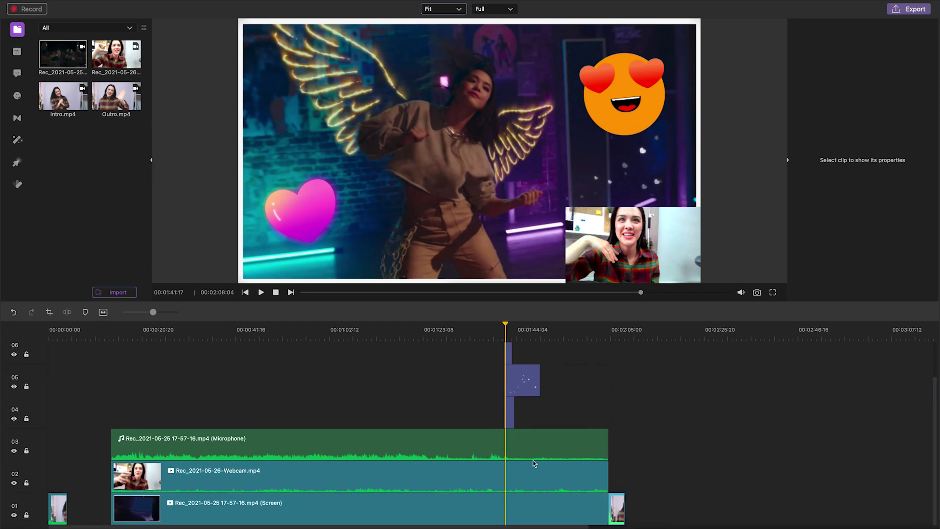
pyautogui.moveTo(274, 351); pyautogui.dragTo(646, 523)
pyautogui.moveTo(331, 445); pyautogui.dragTo(280, 441)
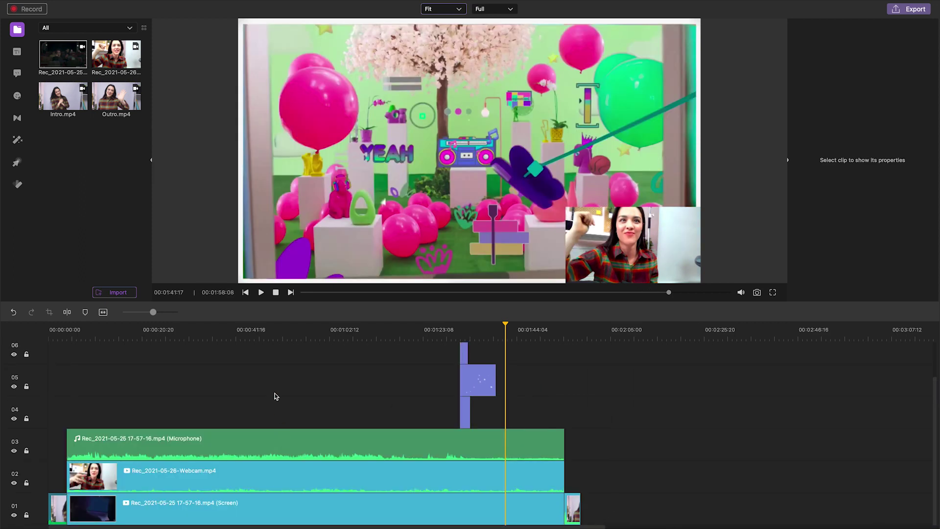
pyautogui.moveTo(57, 328); pyautogui.dragTo(67, 330)
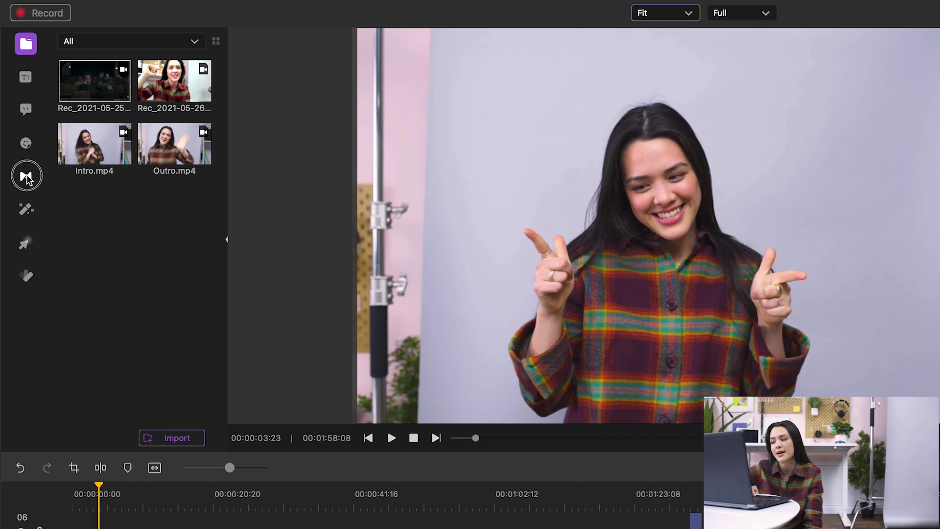
# - Place Ripper transitions after Intro.mp4 and before Outro.mp4 on track 01, then preview the start
pyautogui.click(27, 177)
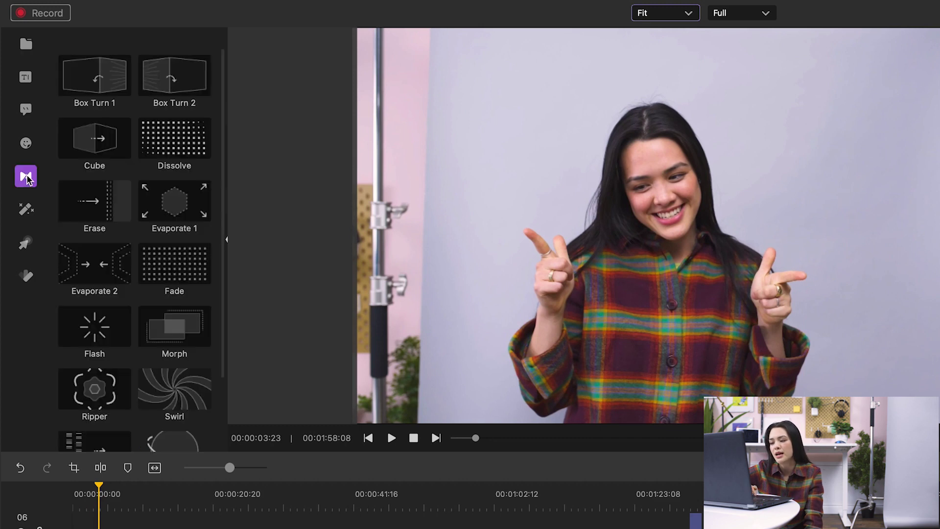
pyautogui.moveTo(97, 400); pyautogui.dragTo(66, 506)
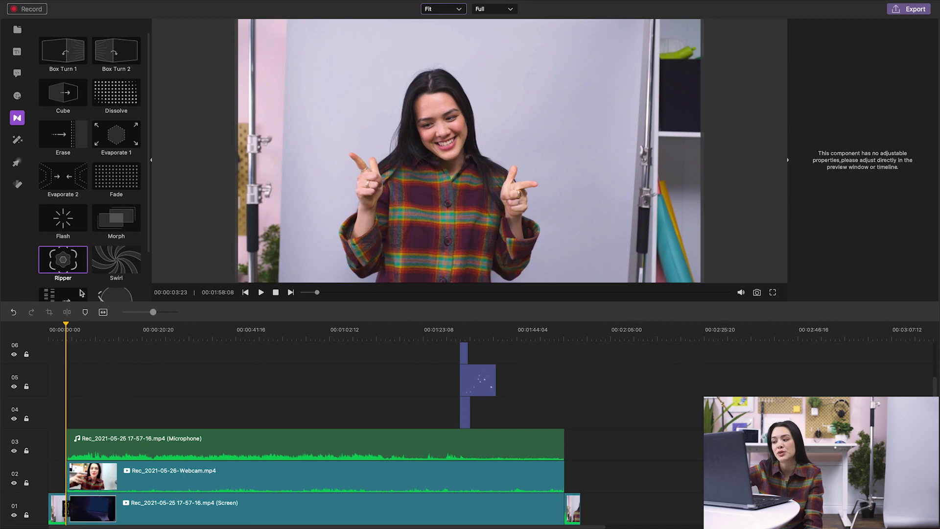
pyautogui.moveTo(81, 293); pyautogui.dragTo(463, 486)
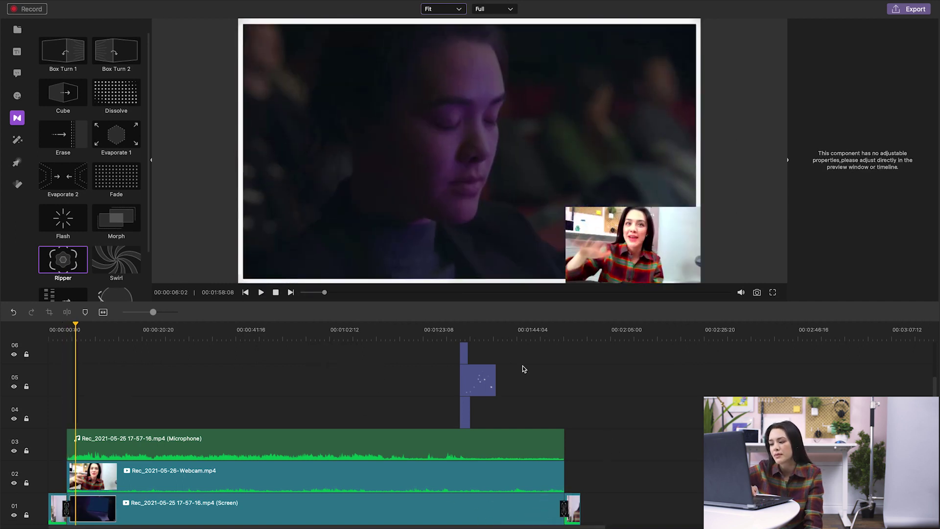
pyautogui.moveTo(75, 327); pyautogui.dragTo(54, 327)
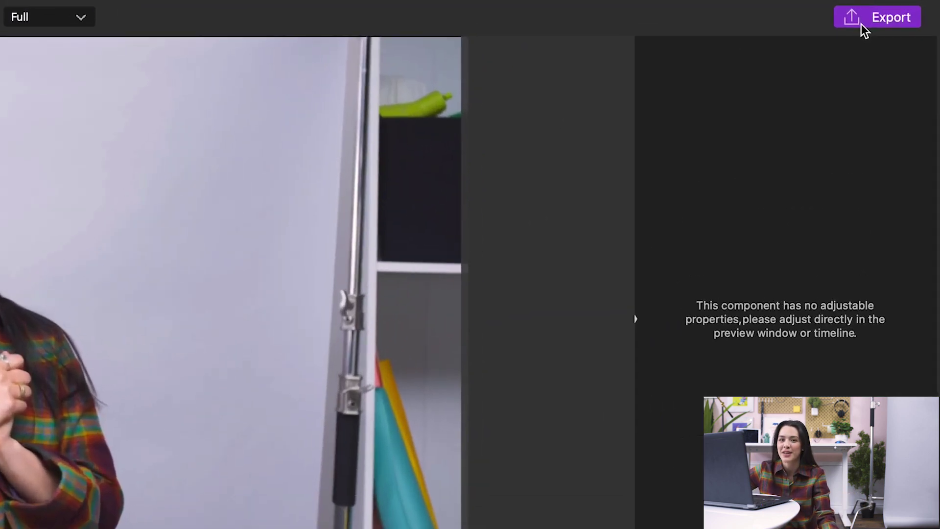
# - Open the Export dialog showing resolution and other output settings for the edited project
pyautogui.click(895, 16)
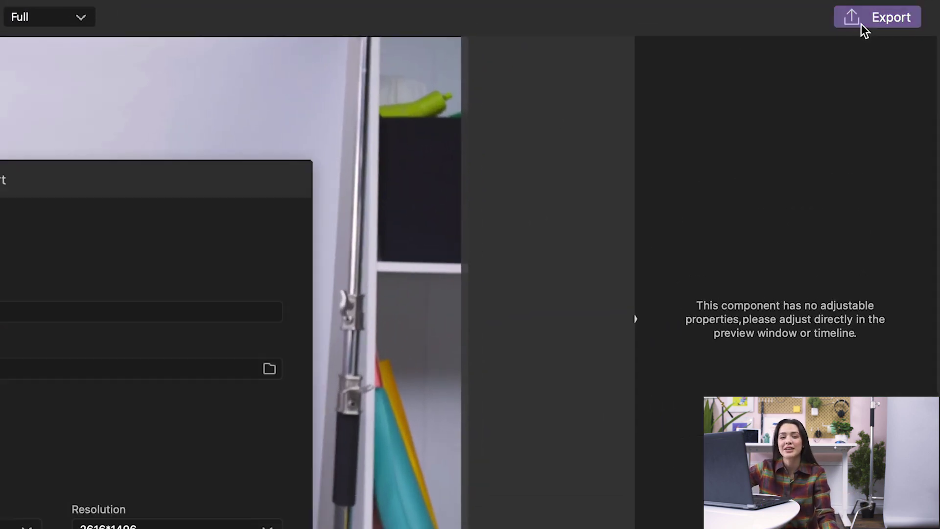